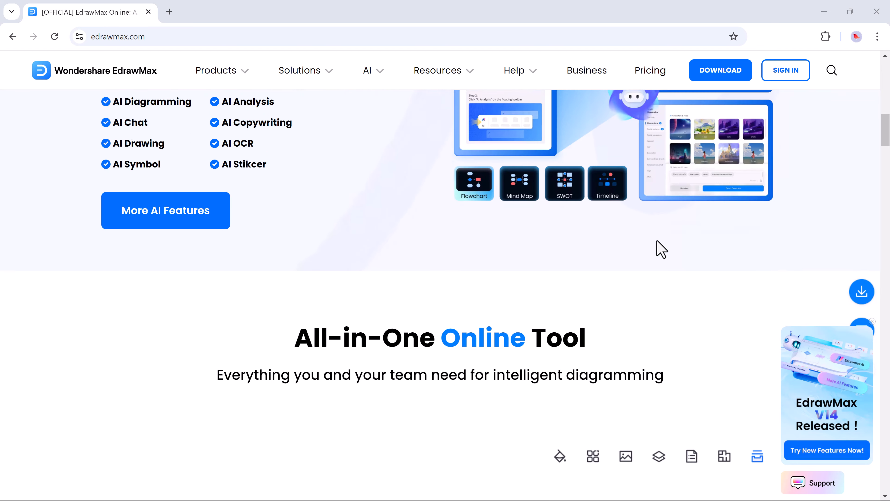
Look through the EdrawMax website's sections on AI features, diagrams, teamwork, templates and sharing.
scroll(660, 249, down, 1)
scroll(661, 249, down, 8)
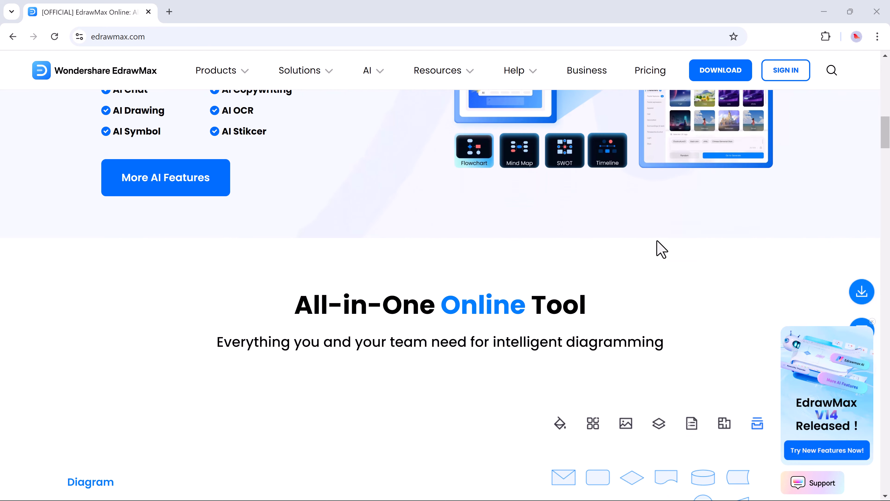
scroll(661, 249, down, 9)
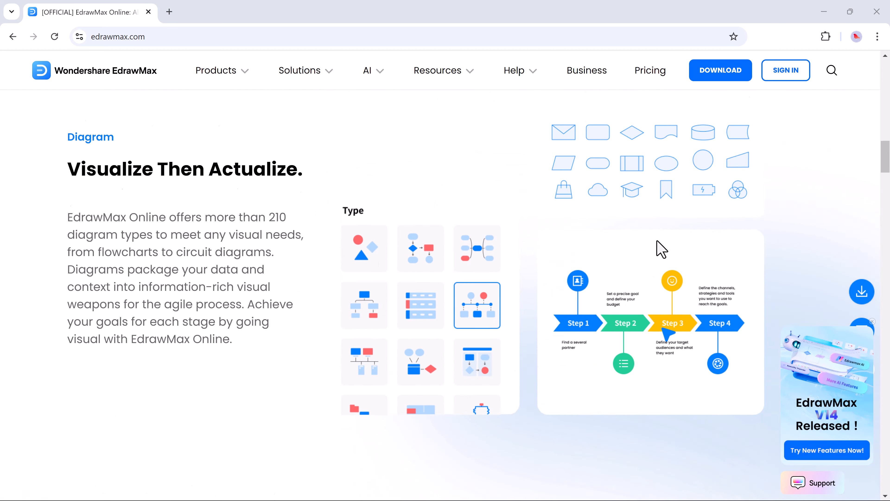
scroll(657, 241, down, 9)
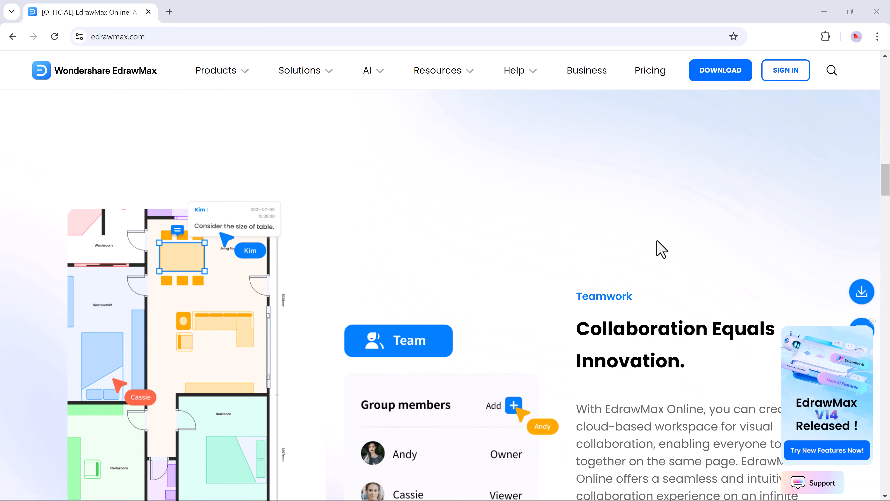
scroll(657, 241, down, 10)
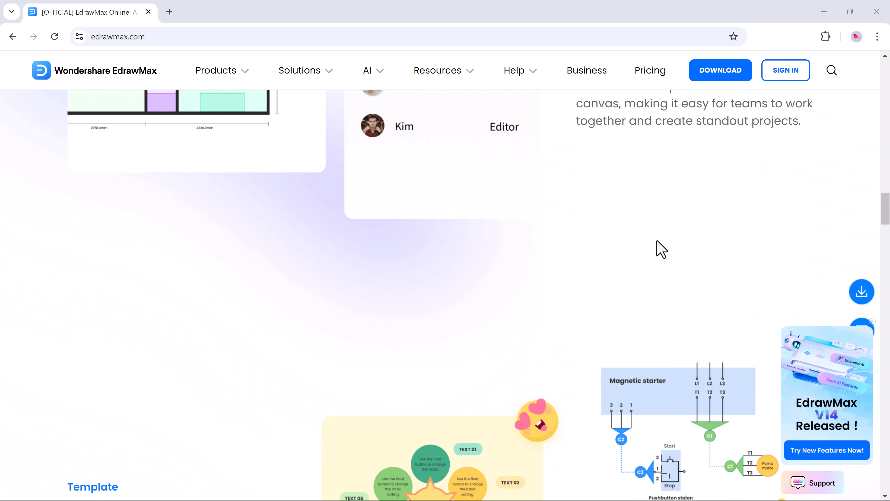
scroll(657, 241, down, 16)
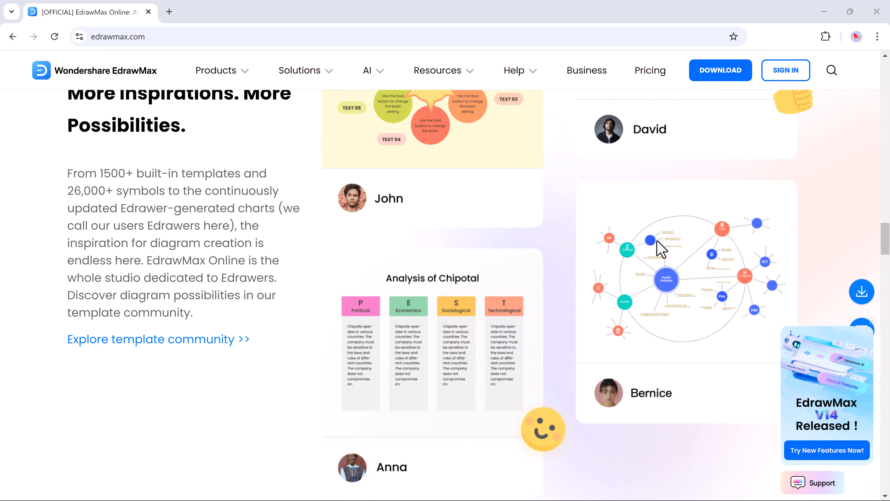
scroll(657, 241, down, 20)
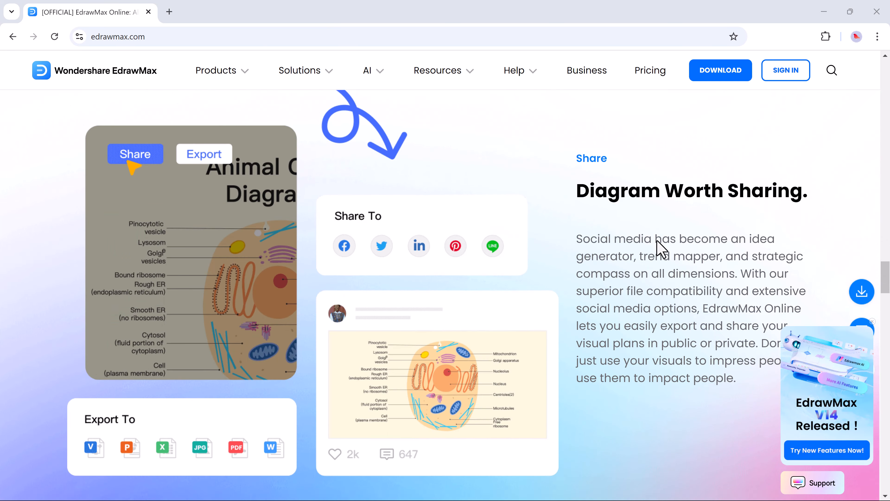
scroll(657, 241, down, 12)
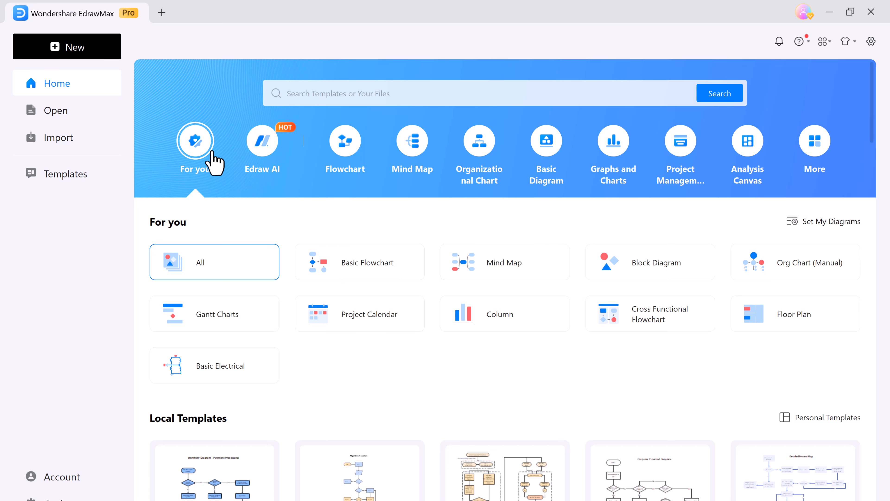
View the local templates for the Basic Flowchart, Mind Map and Block Diagram types in turn.
click(385, 272)
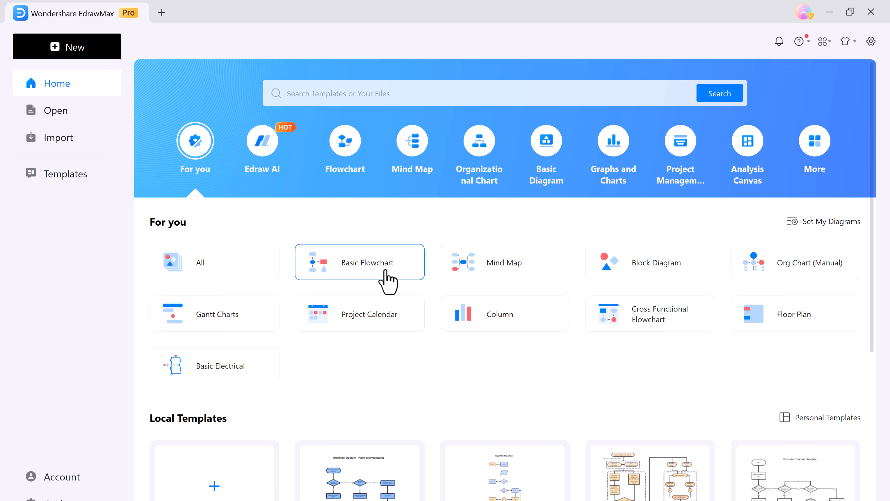
click(541, 277)
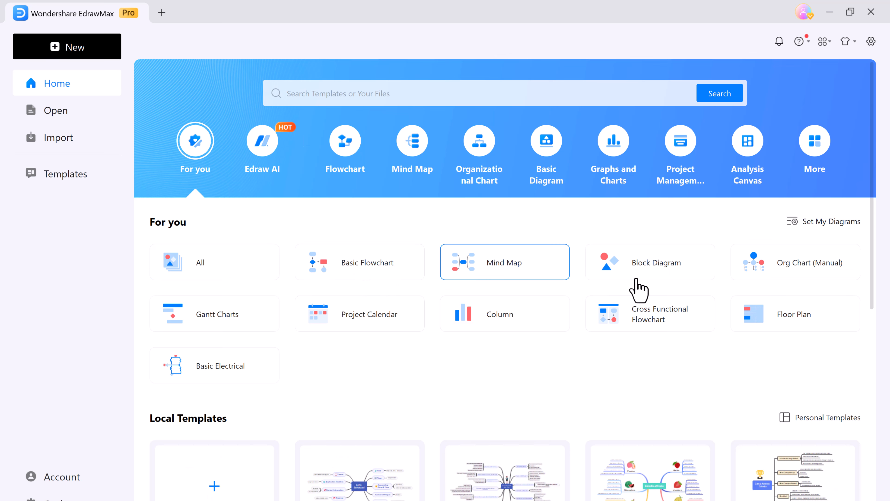
click(642, 275)
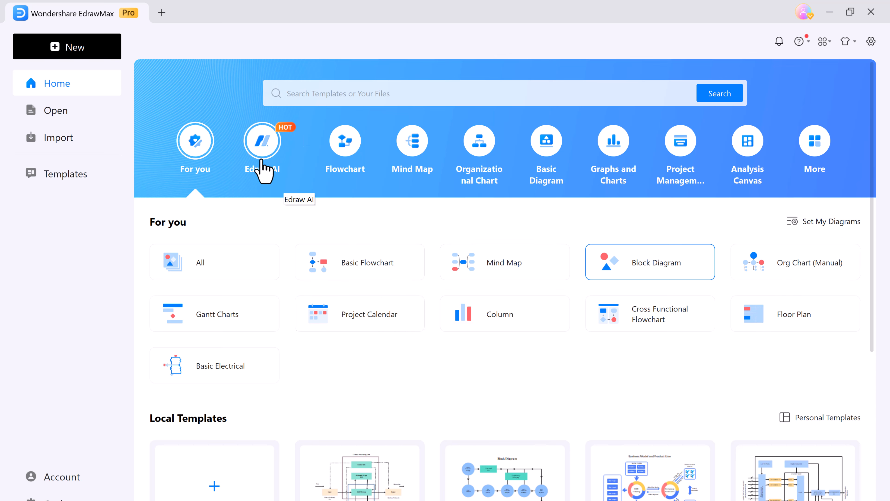
Show the Edraw AI category and look over its AI Diagramming options.
click(263, 169)
scroll(372, 281, down, 1)
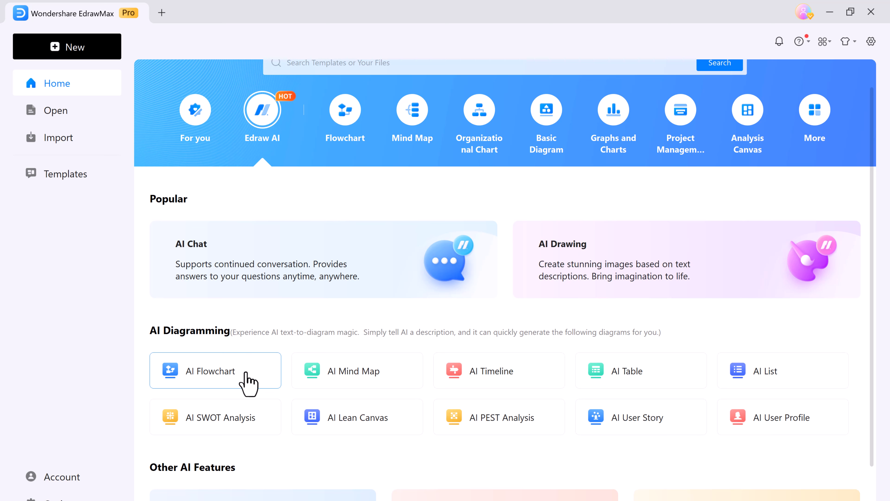
scroll(95, 190, up, 1)
Open the template community and browse its diagram templates.
click(92, 184)
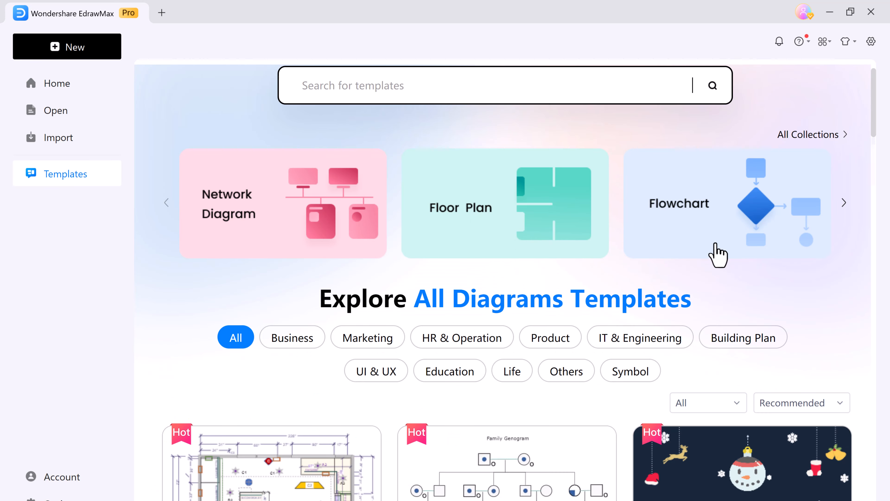
scroll(395, 325, down, 1)
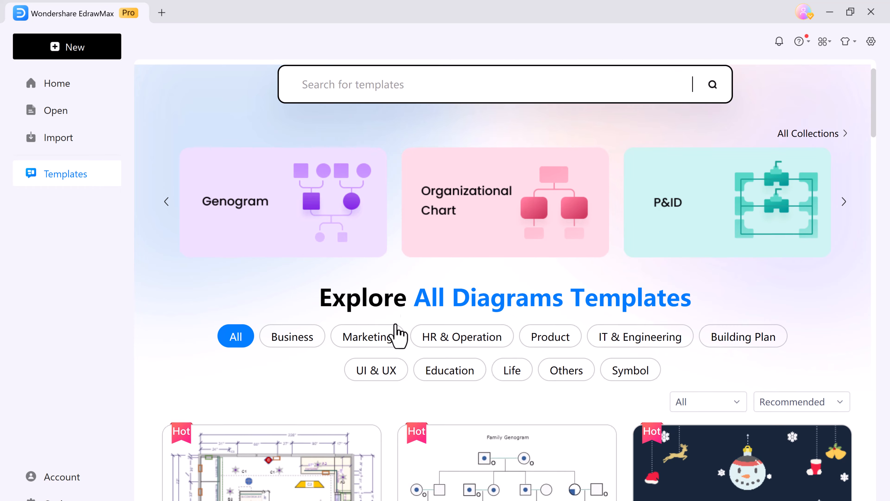
scroll(397, 336, down, 10)
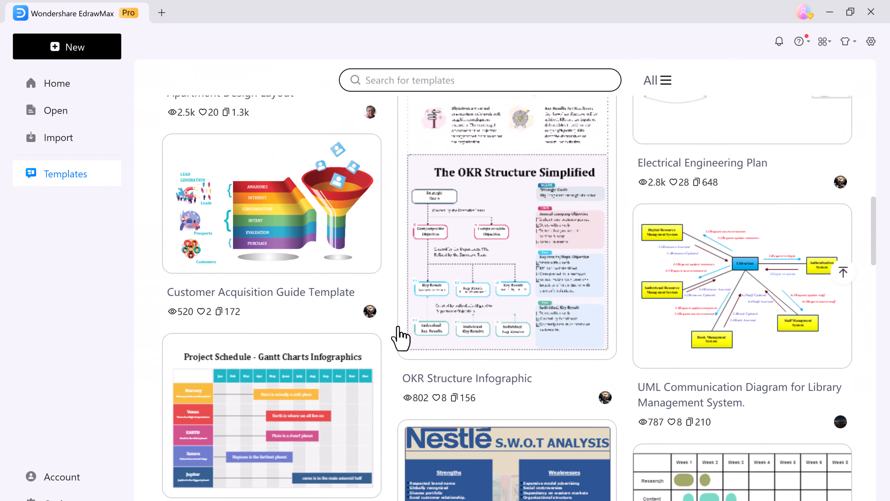
scroll(399, 336, down, 5)
scroll(397, 338, up, 8)
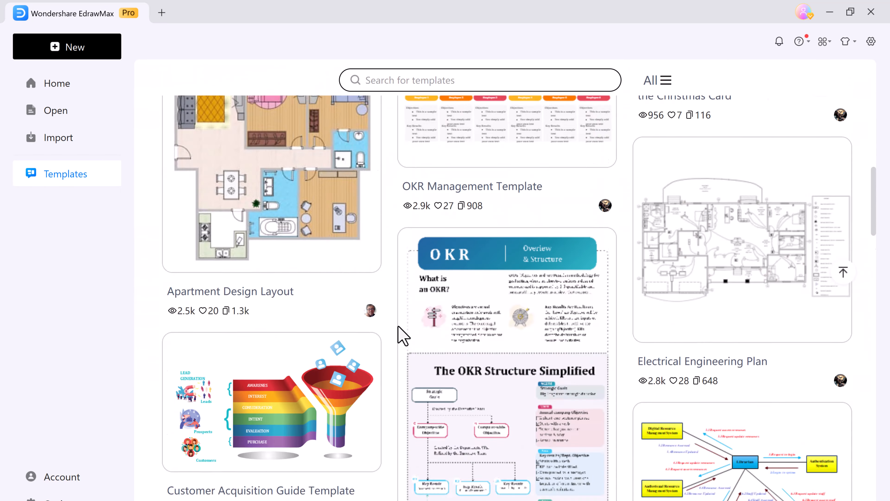
scroll(398, 333, up, 10)
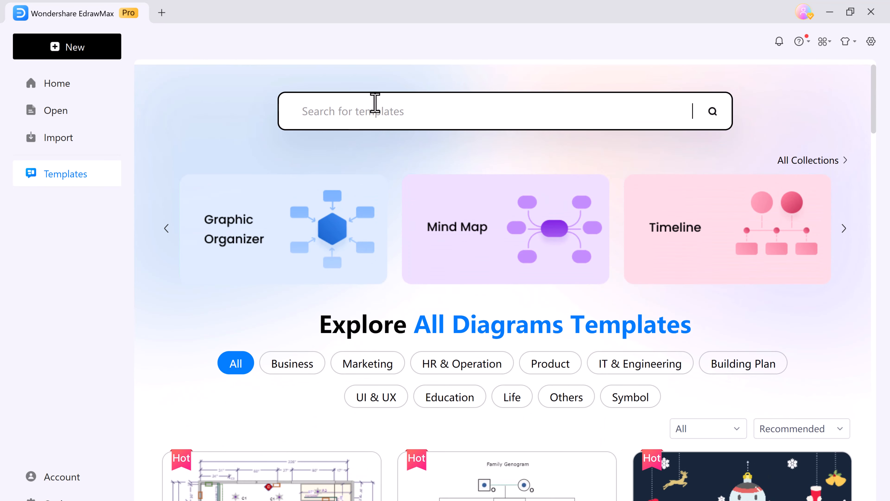
Choose the trending search Floor Plan and look through the floor plan template collection.
click(386, 112)
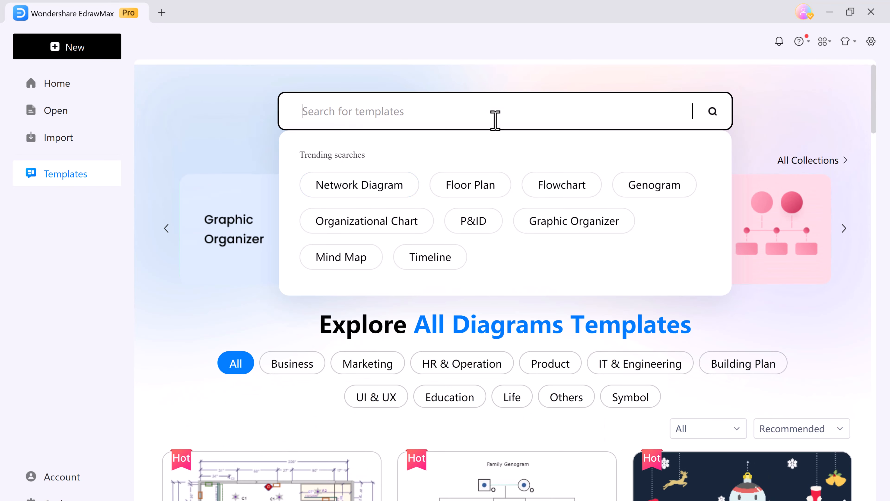
click(495, 192)
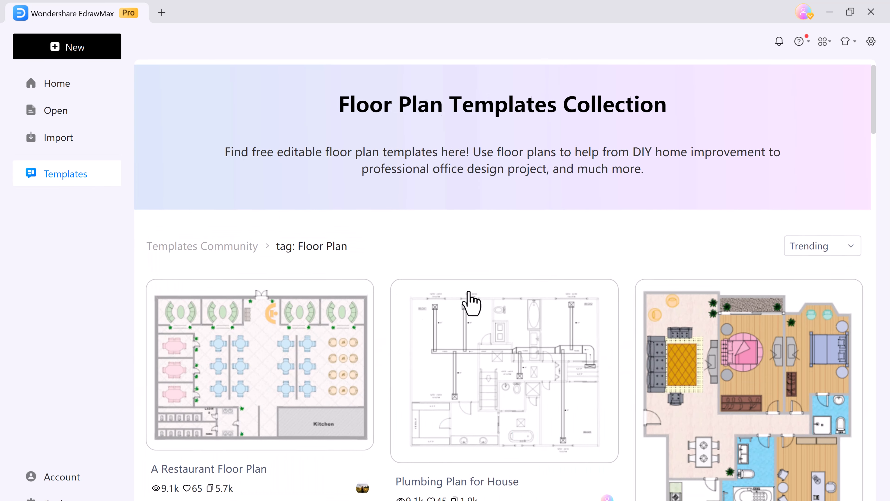
scroll(560, 391, down, 3)
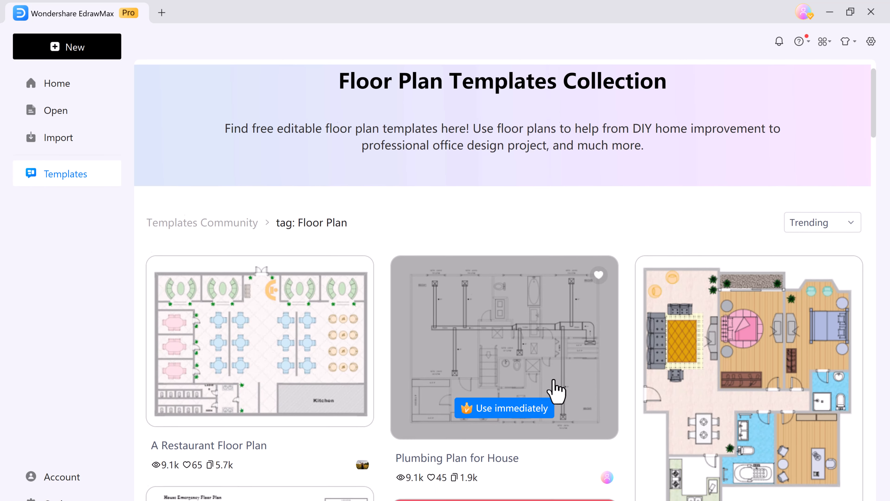
scroll(246, 305, down, 7)
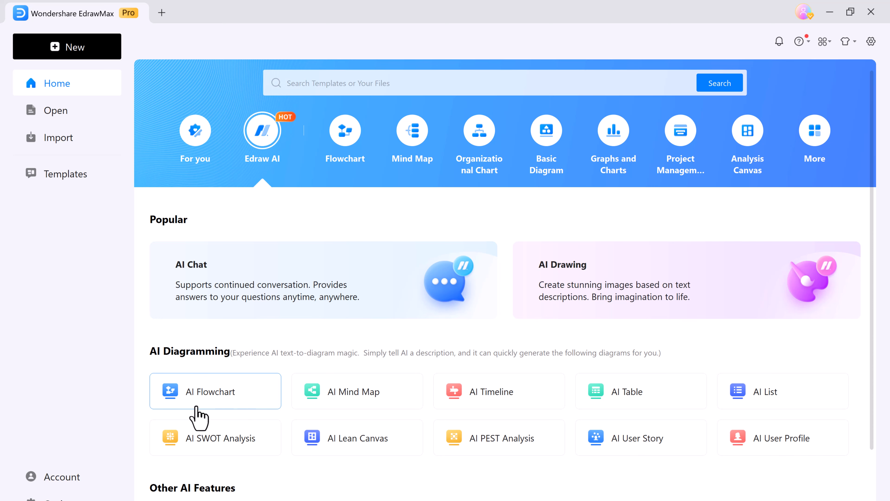
Generate an AI Flowchart from the prompt "user login process flowchart" and close the Edraw AI pane.
click(198, 413)
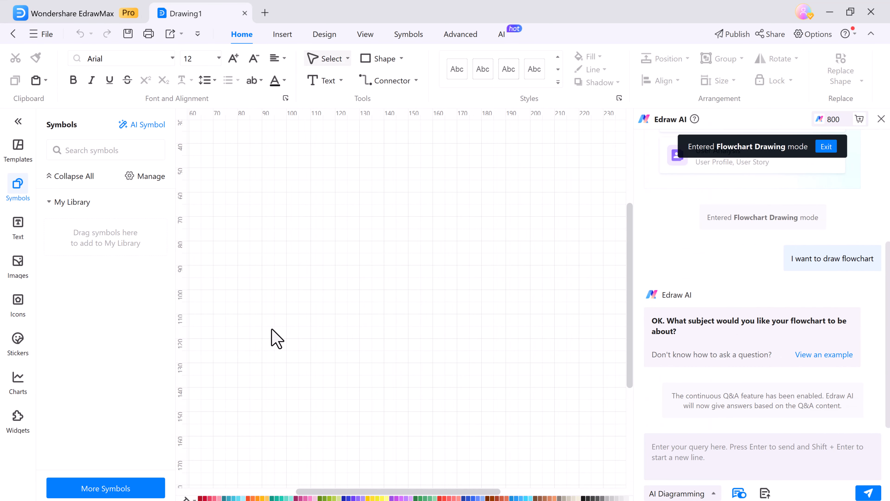
click(805, 456)
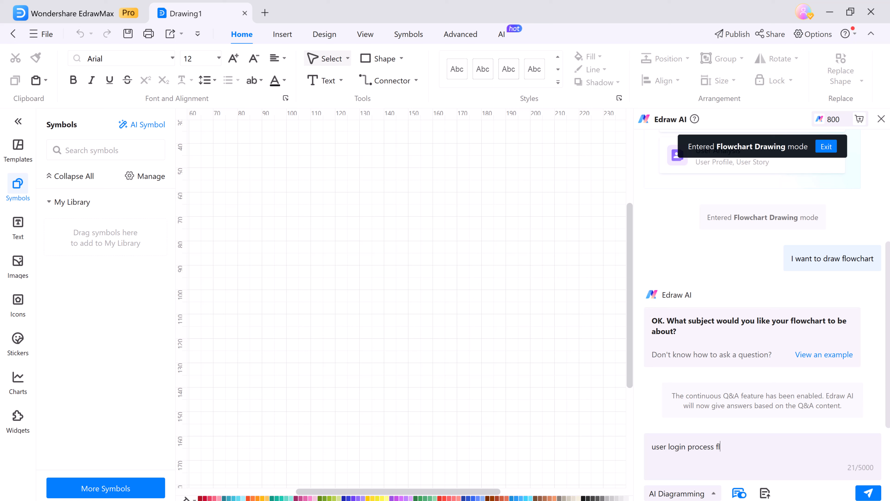
text(user login process flowchart)
key(Return)
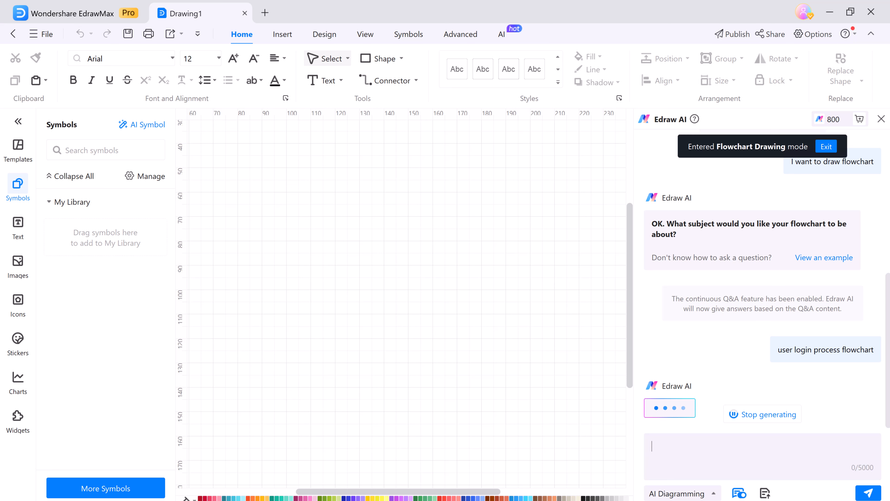
click(881, 119)
click(582, 248)
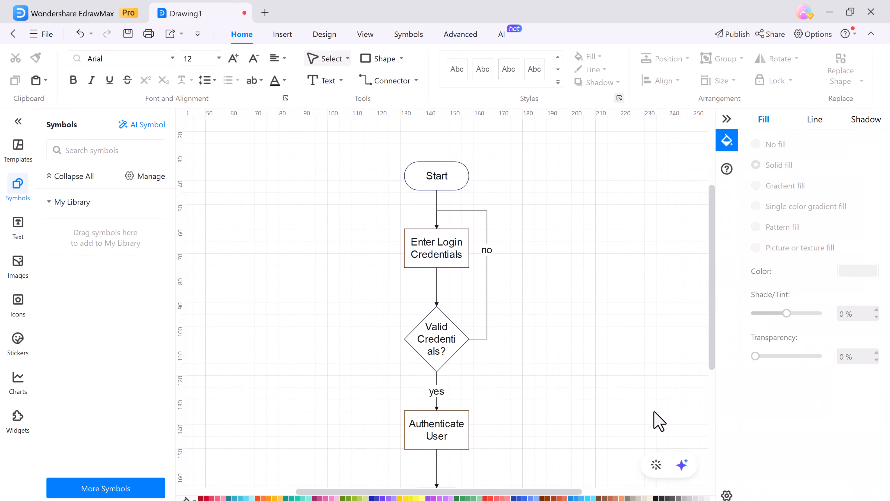
Beautify the login flowchart repeatedly until it has blue terminators, yellow process boxes and a red decision diamond.
click(656, 466)
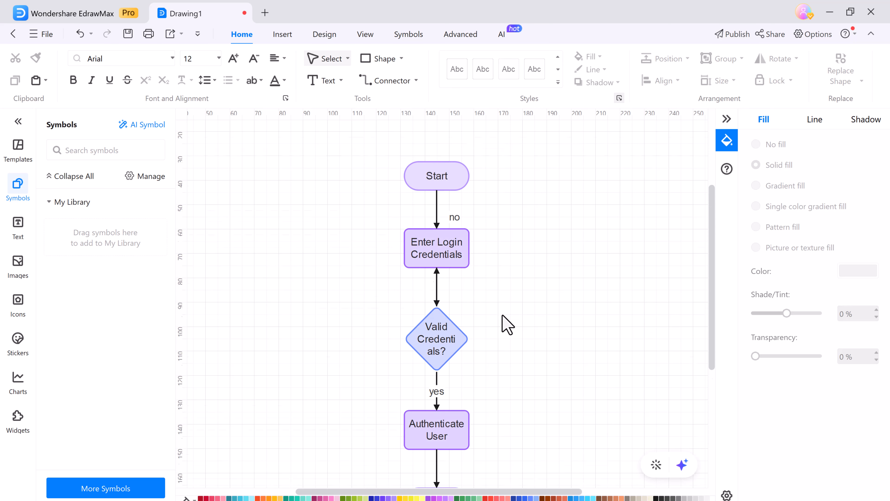
scroll(505, 324, down, 3)
scroll(505, 324, up, 2)
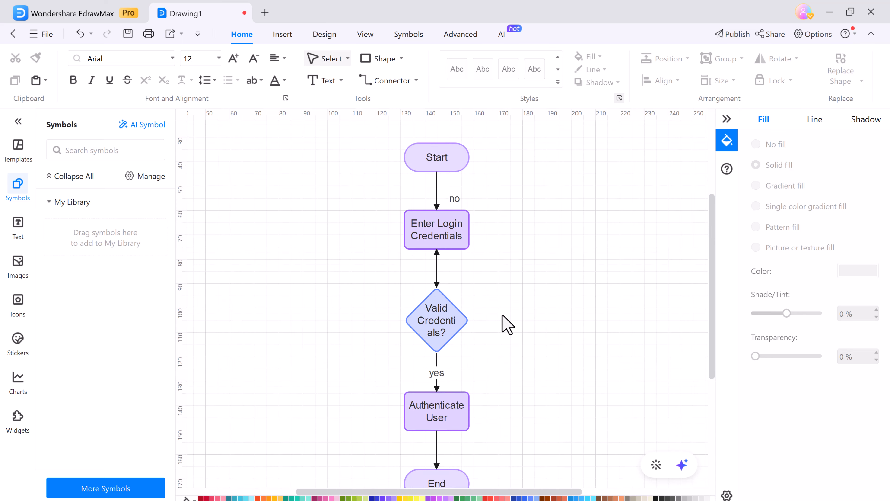
click(656, 465)
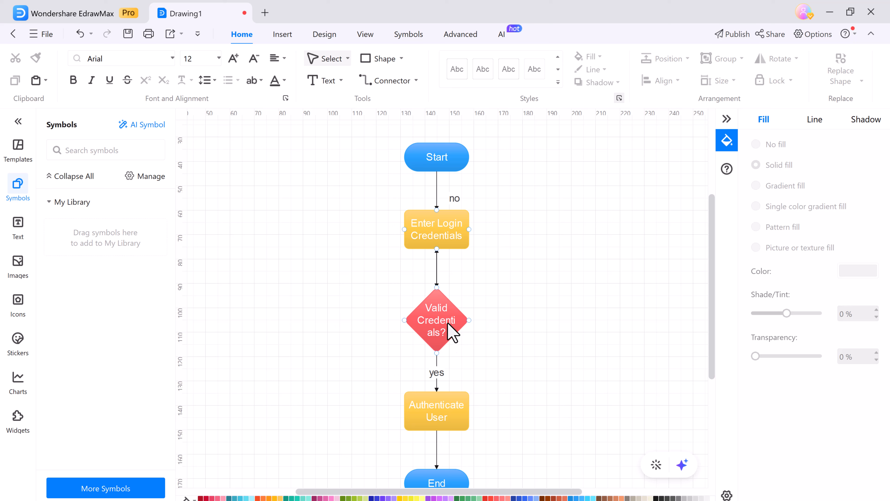
Examine the Flow Animation display option and the quick-connection shapes offered below the Authenticate User box.
click(420, 260)
click(365, 34)
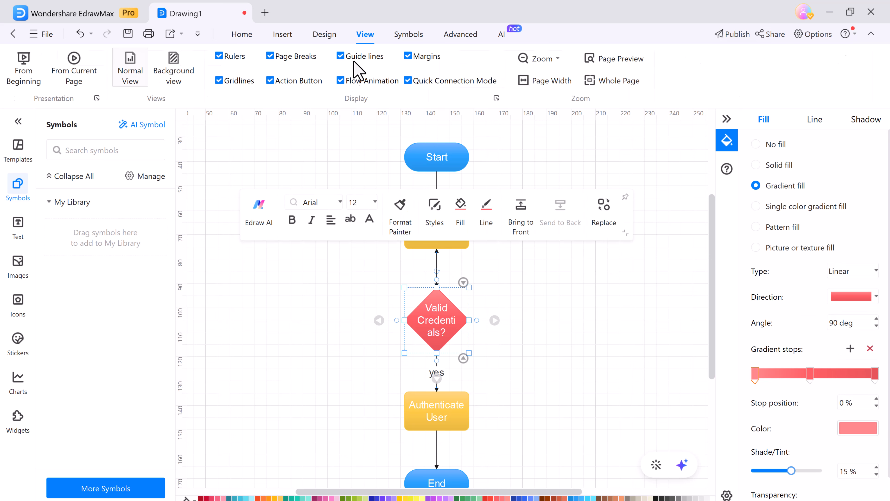
click(340, 81)
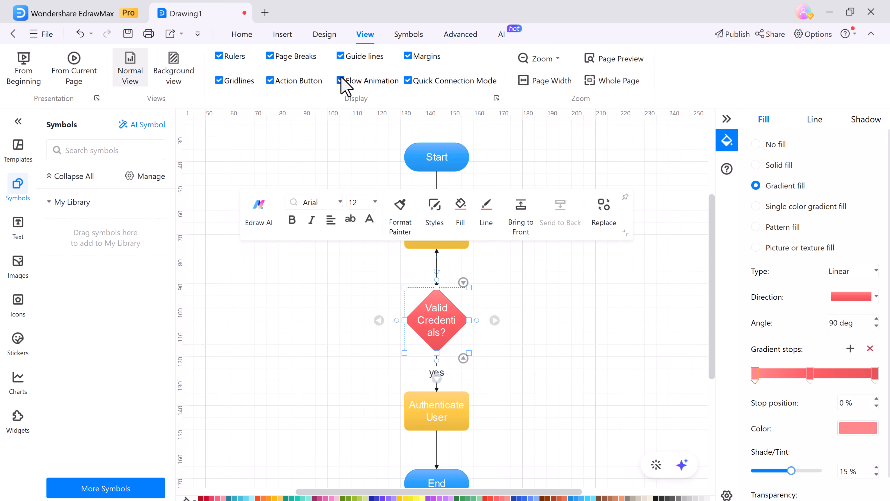
click(443, 409)
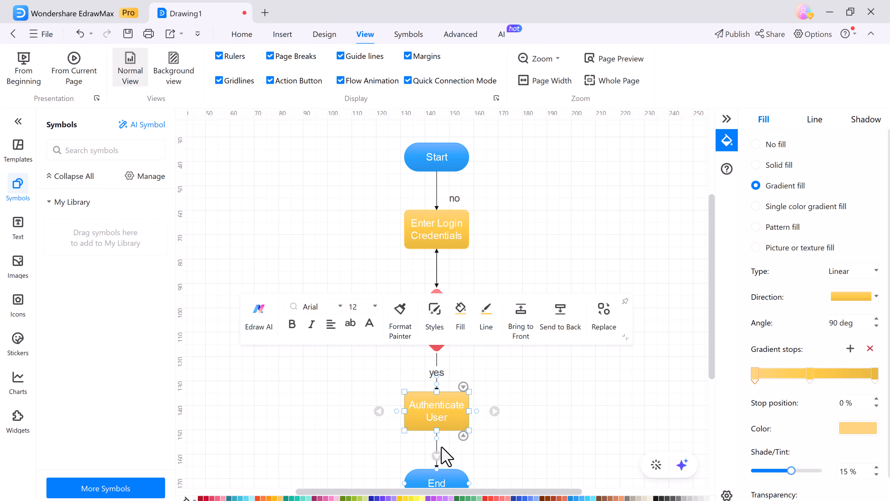
mouse_move(441, 453)
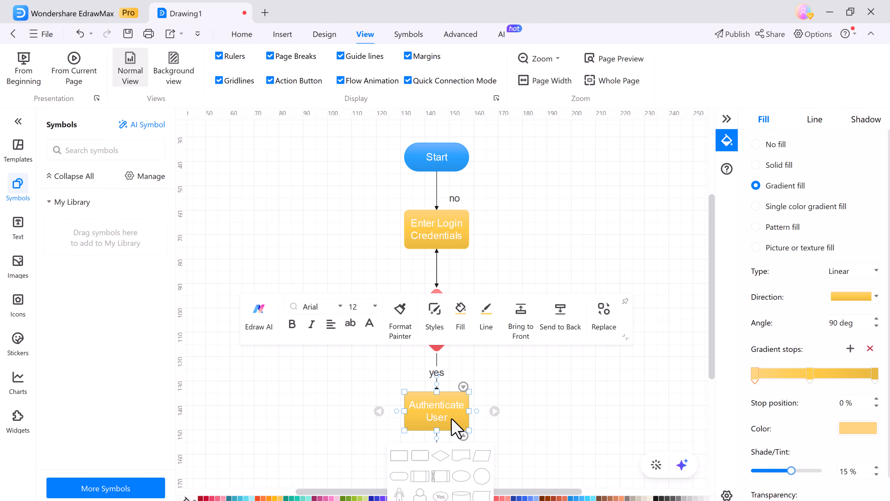
click(441, 217)
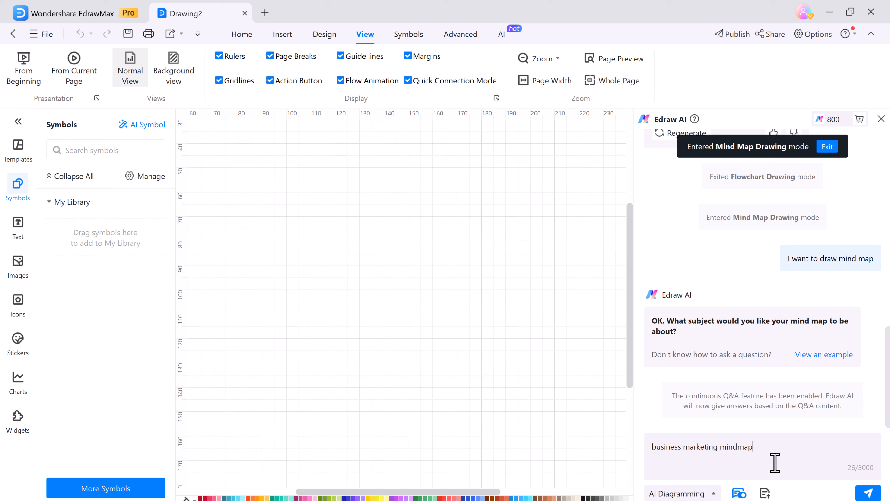
Set AI Diagramming to Mind Map, generate one from the prompt "business marketing mindmap" and review its branches.
click(695, 497)
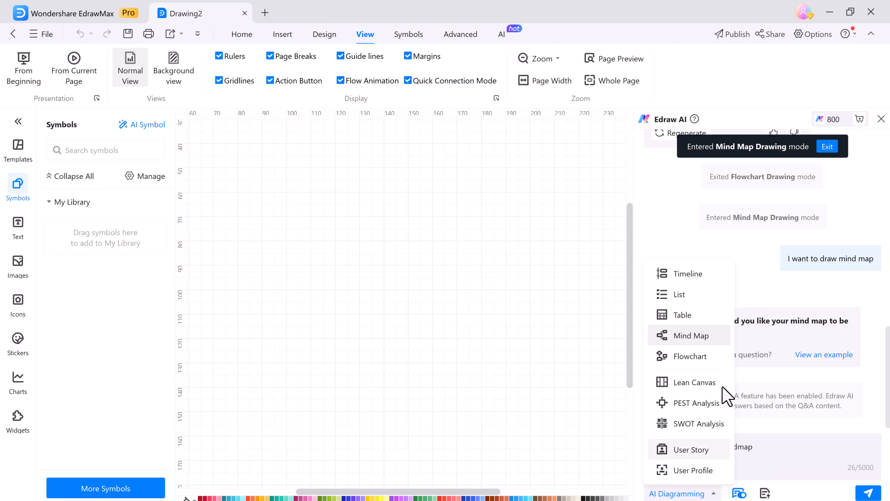
click(700, 340)
click(868, 493)
scroll(517, 372, down, 10)
scroll(517, 372, up, 7)
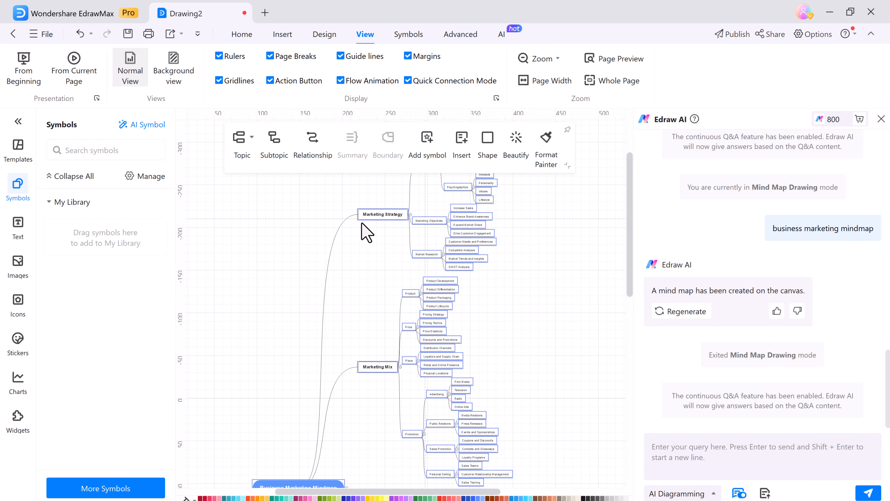
scroll(561, 217, up, 2)
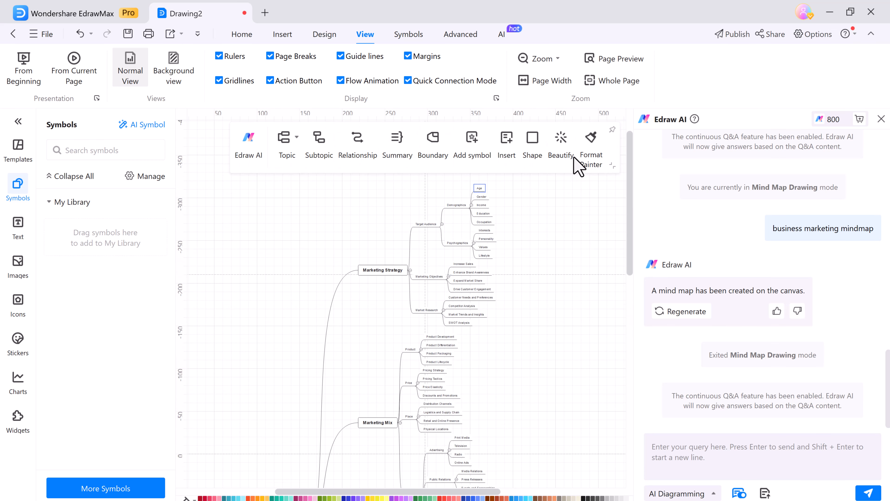
Restyle the mind map with a blue central topic and pale lavender main topics, and review the layout, connector, branch line and theme color options.
click(560, 145)
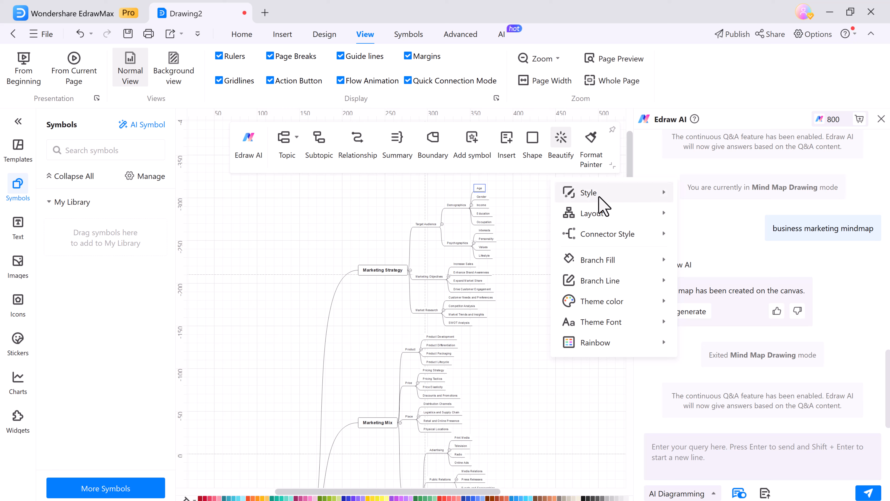
mouse_move(600, 195)
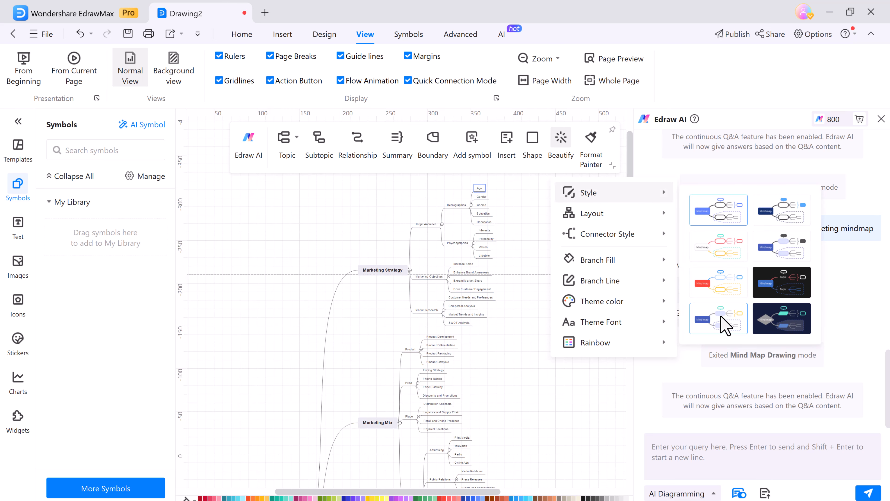
mouse_move(592, 221)
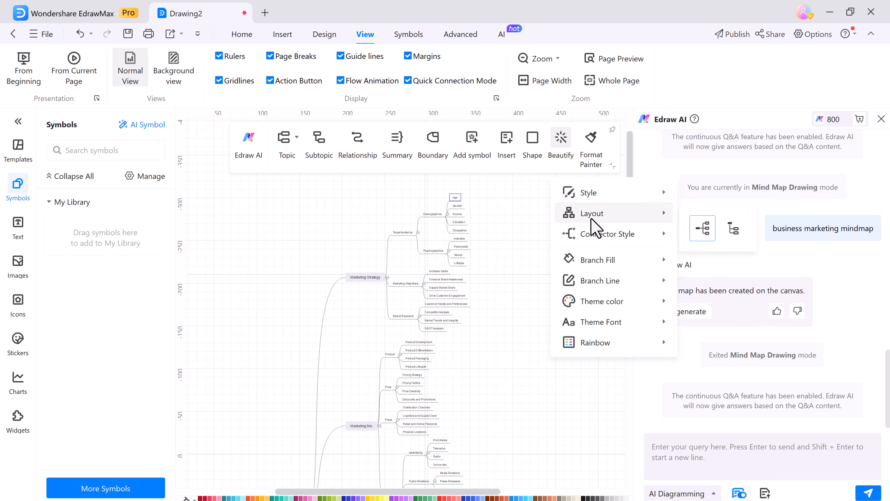
mouse_move(633, 240)
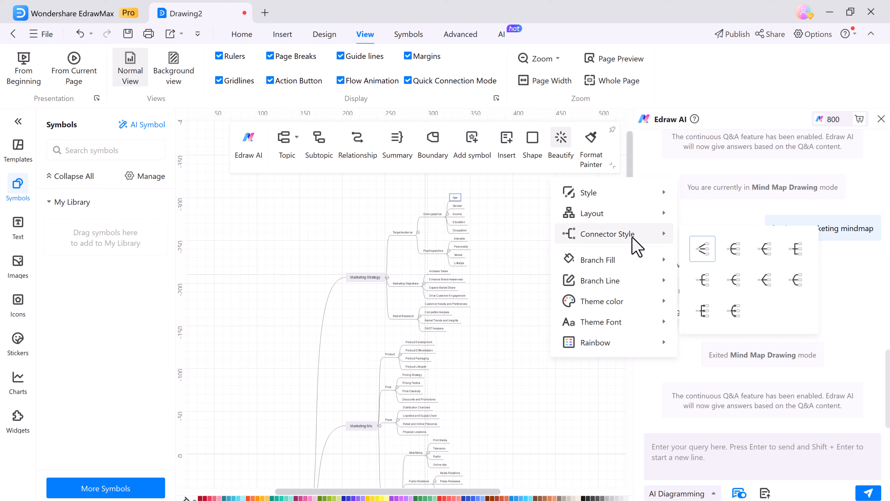
mouse_move(627, 282)
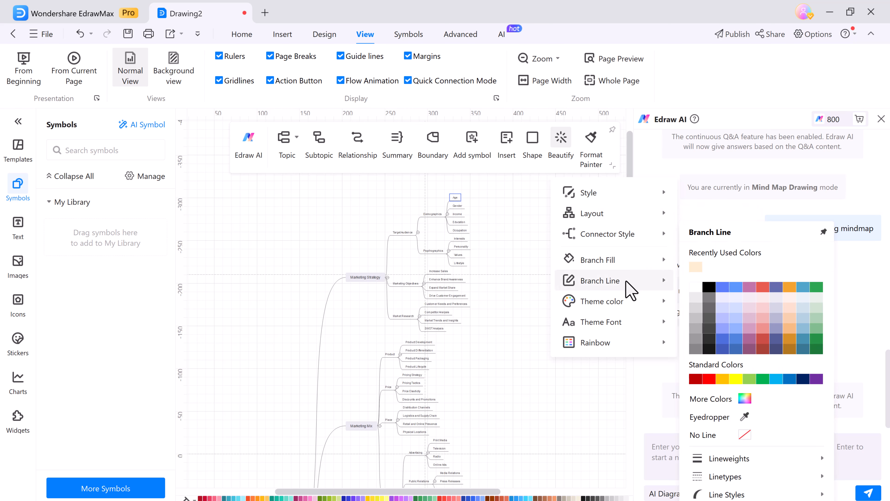
mouse_move(645, 310)
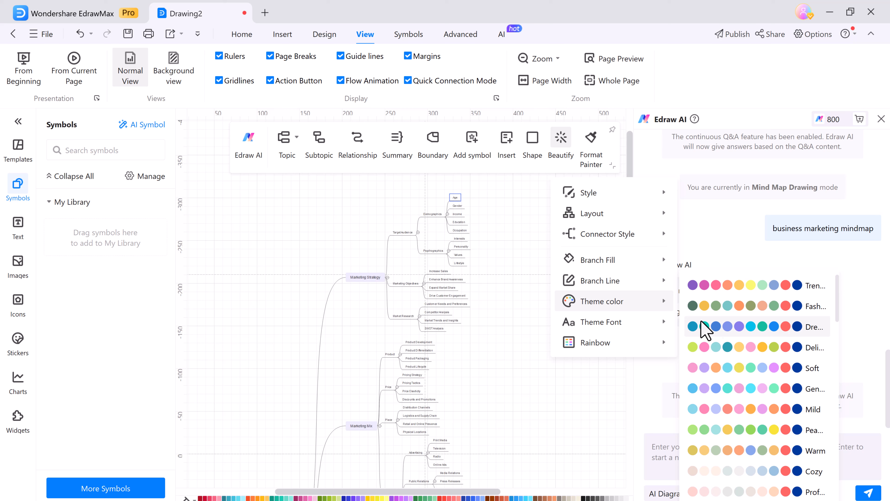
Fill the Marketing Strategy topic with a medium red shade.
click(363, 278)
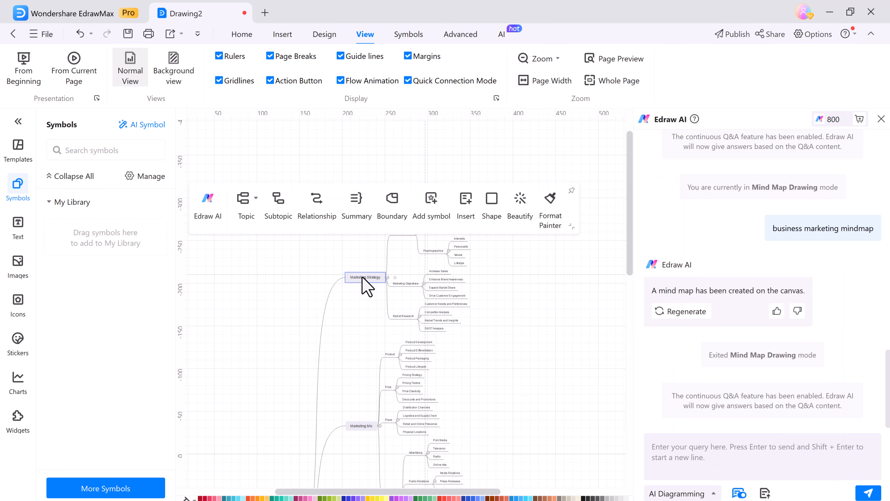
click(486, 200)
click(557, 290)
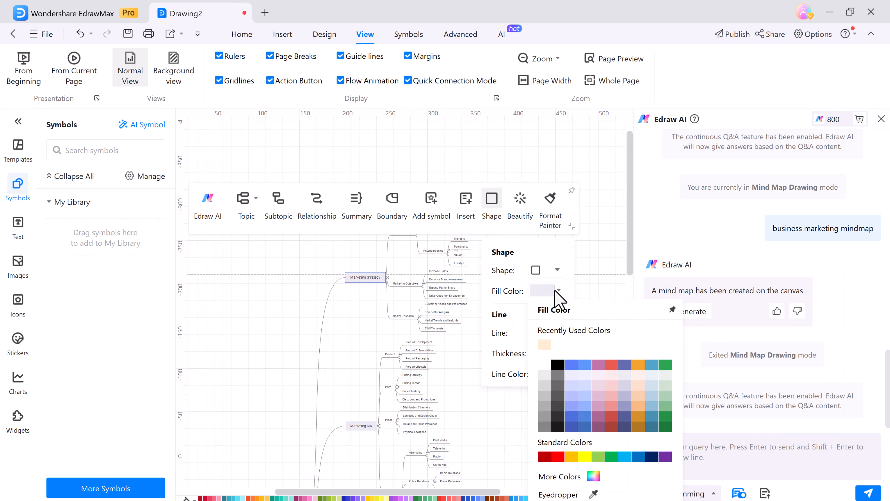
click(612, 403)
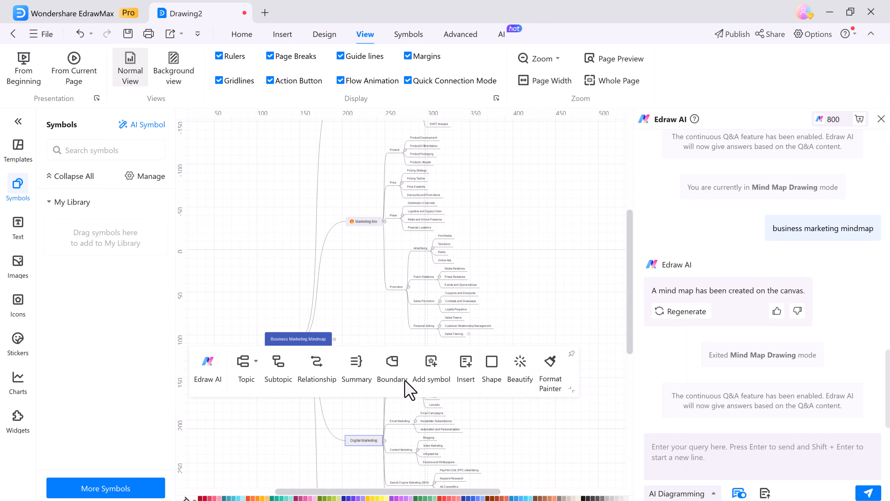
Add the priority 3 symbol to the Digital Marketing topic.
click(432, 366)
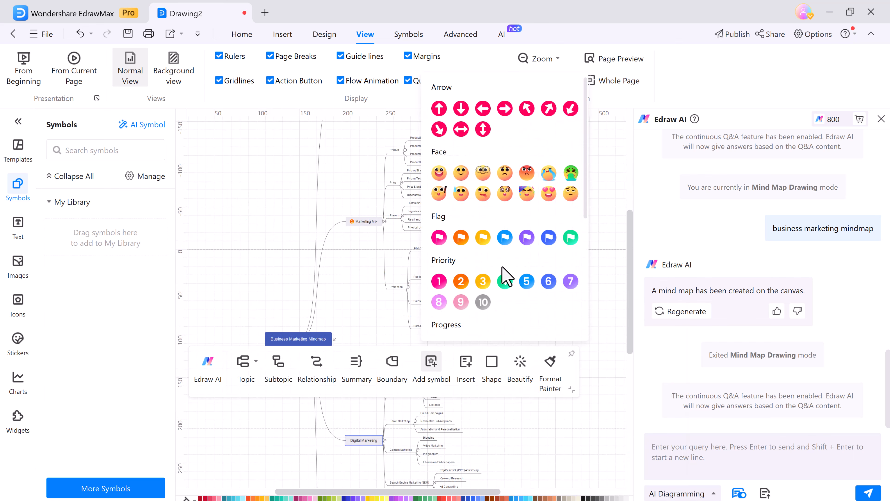
click(483, 281)
scroll(423, 427, down, 5)
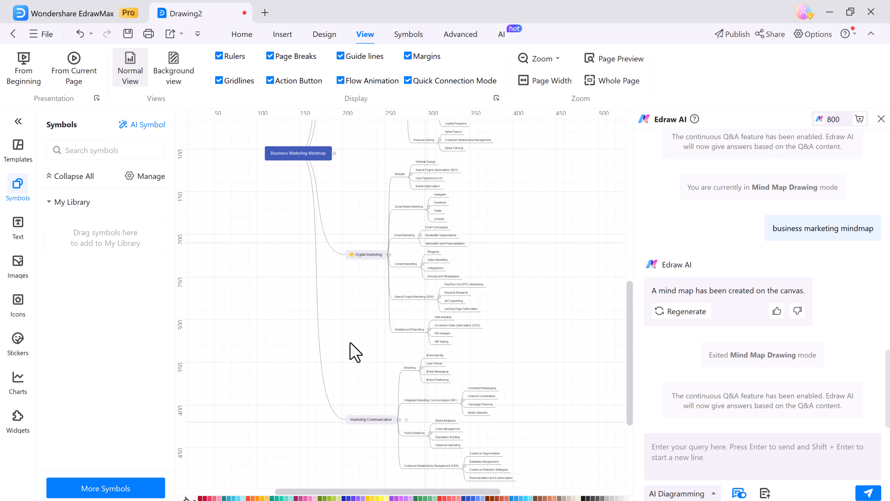
Examine the Edraw AI text and expansion options for the Marketing Strategy topic, close them and look over the lower branches.
scroll(381, 230, up, 9)
click(368, 203)
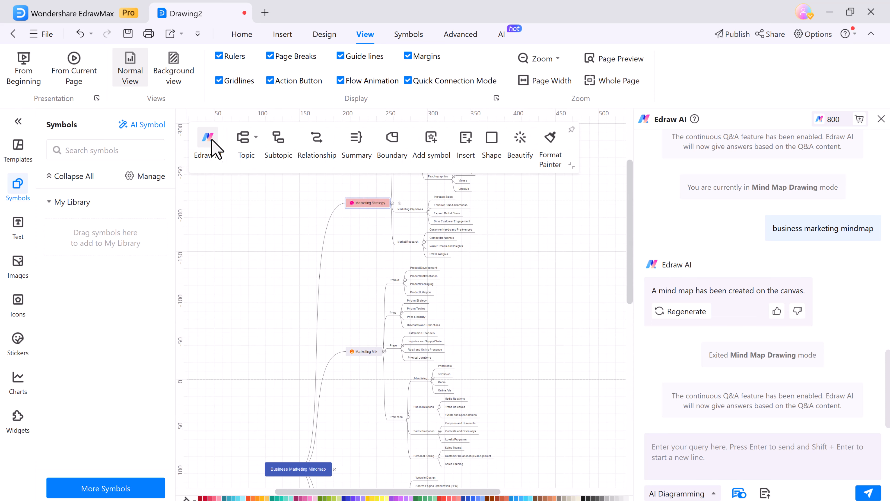
click(211, 139)
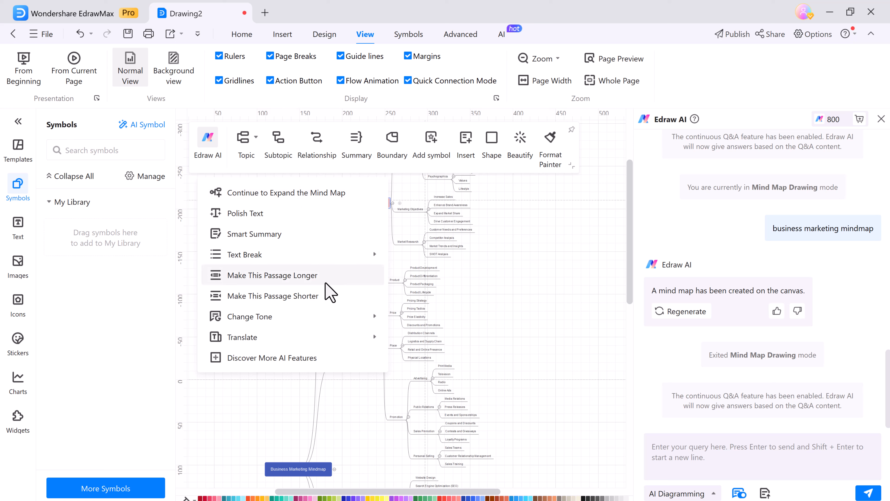
mouse_move(347, 342)
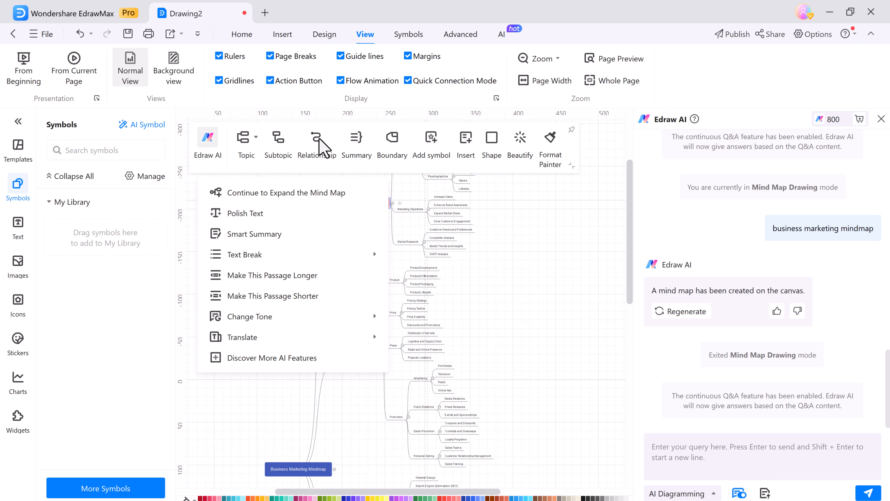
click(463, 250)
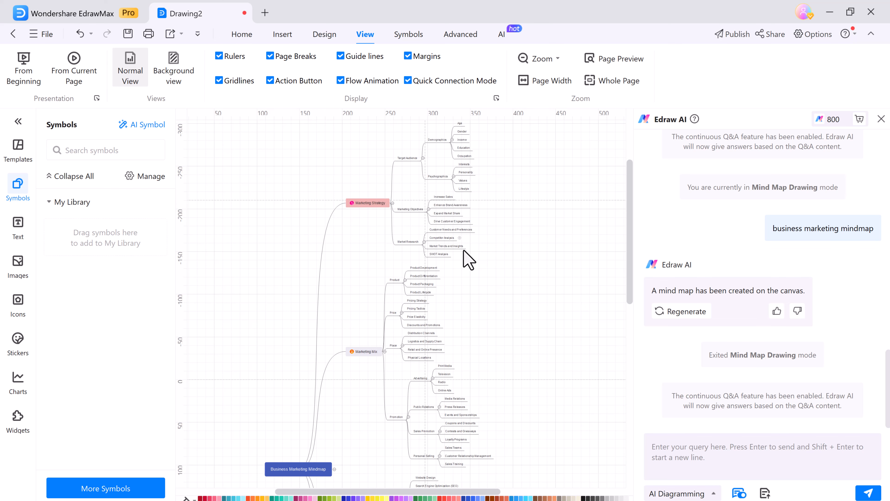
scroll(463, 249, down, 10)
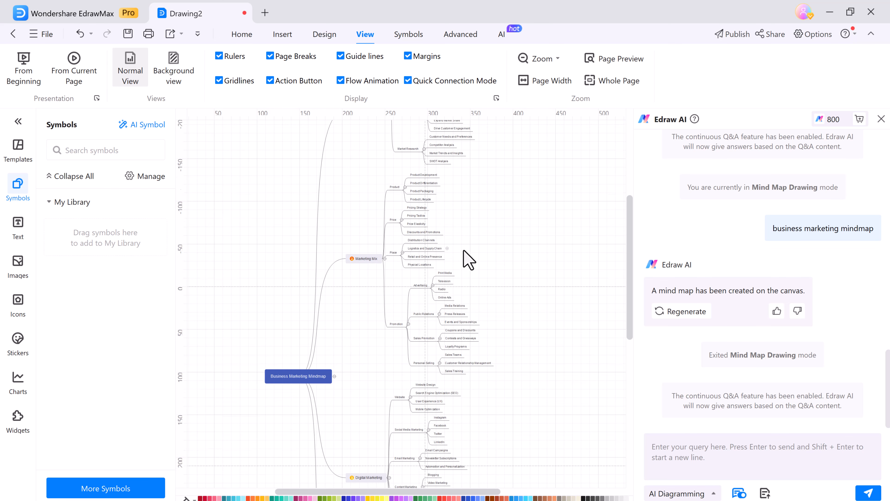
Start generating a flat AI symbol from the suggested idea "A steam boiler", then close AI Drawing.
click(144, 134)
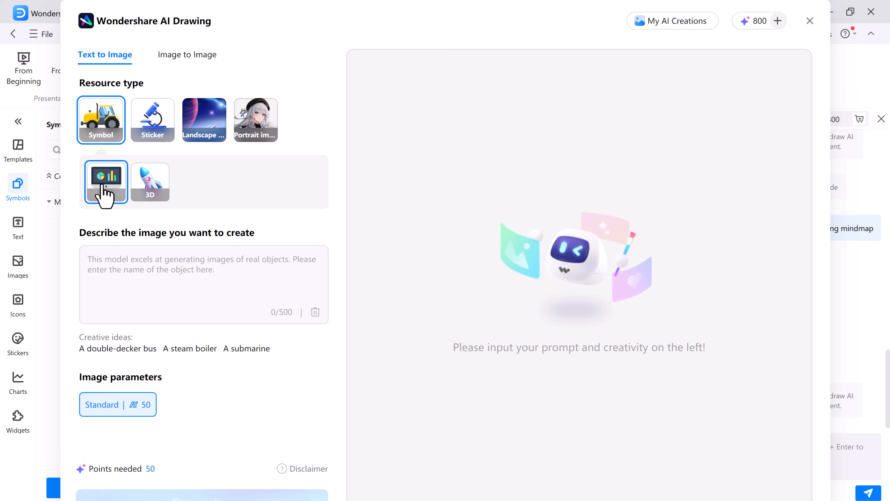
click(189, 349)
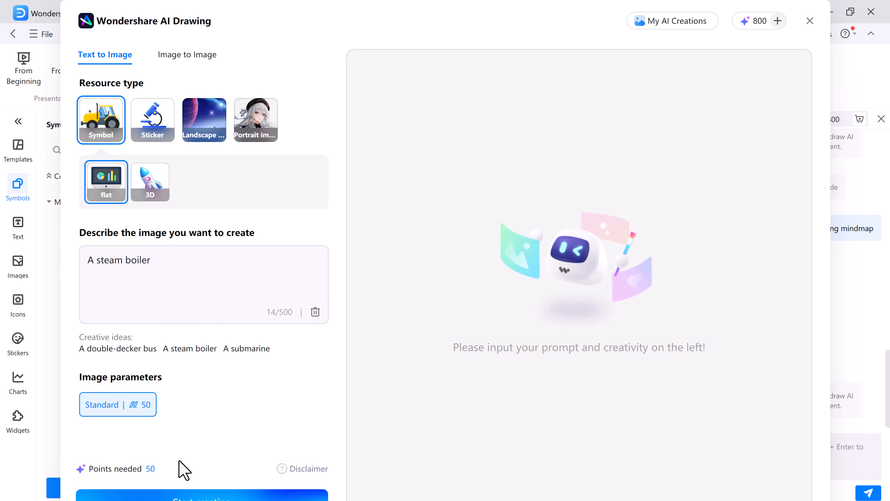
click(218, 495)
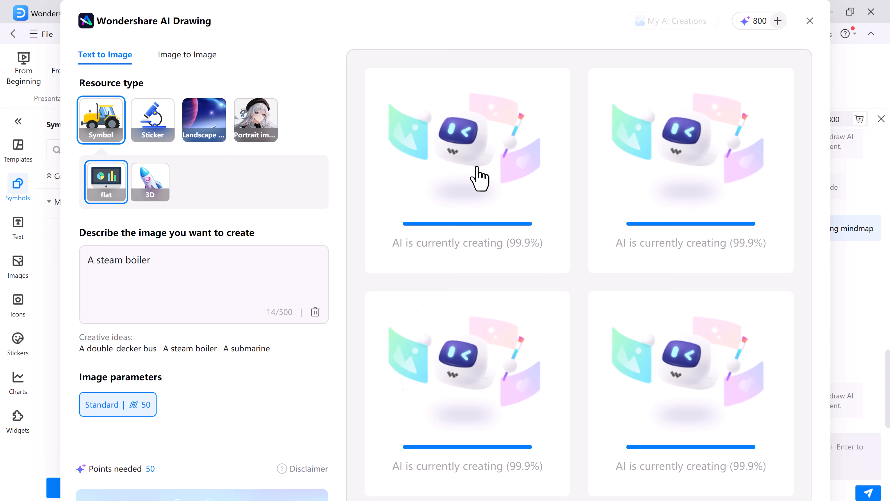
click(810, 21)
Browse the three-item text layouts, the Pixabay images and the iconfont icon library.
click(17, 225)
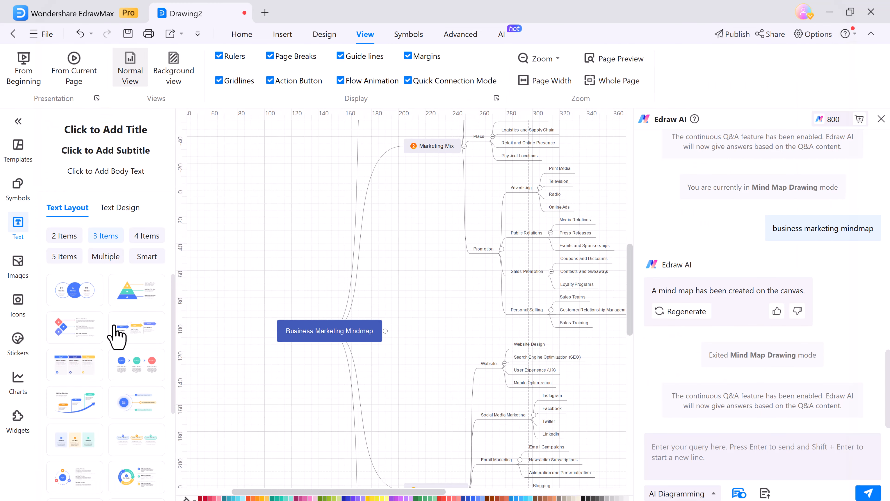
scroll(117, 330, down, 3)
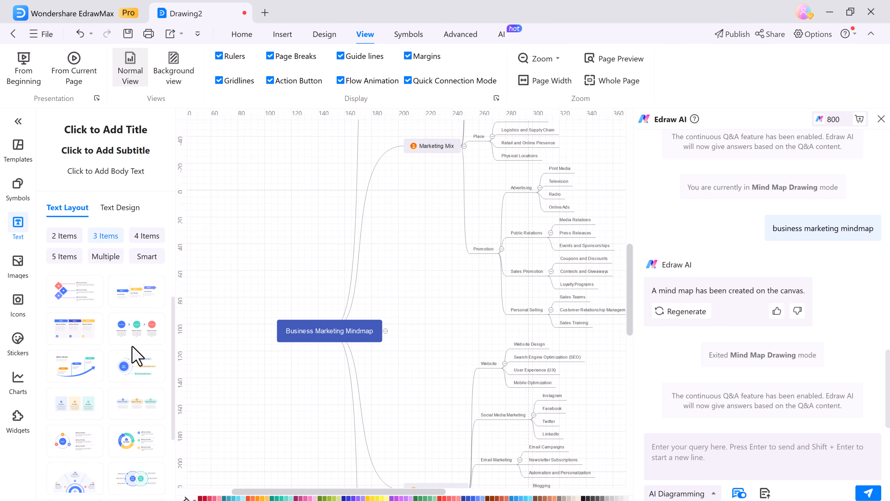
scroll(137, 368, down, 2)
click(18, 263)
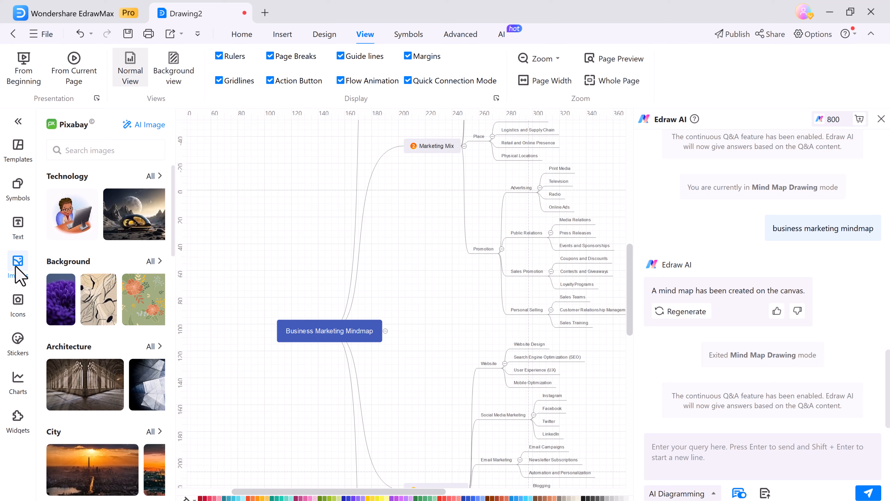
click(14, 305)
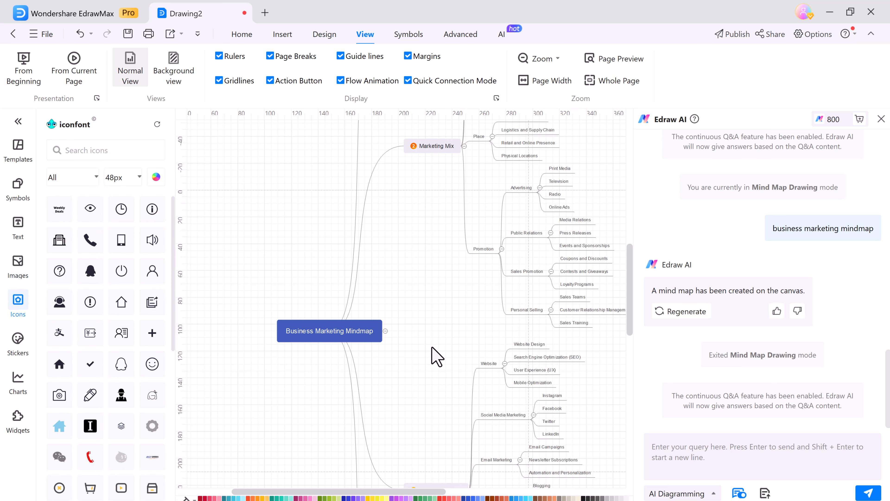
Share the drawing by enabling a link that anyone can view, and check the permission options for invited users.
click(774, 35)
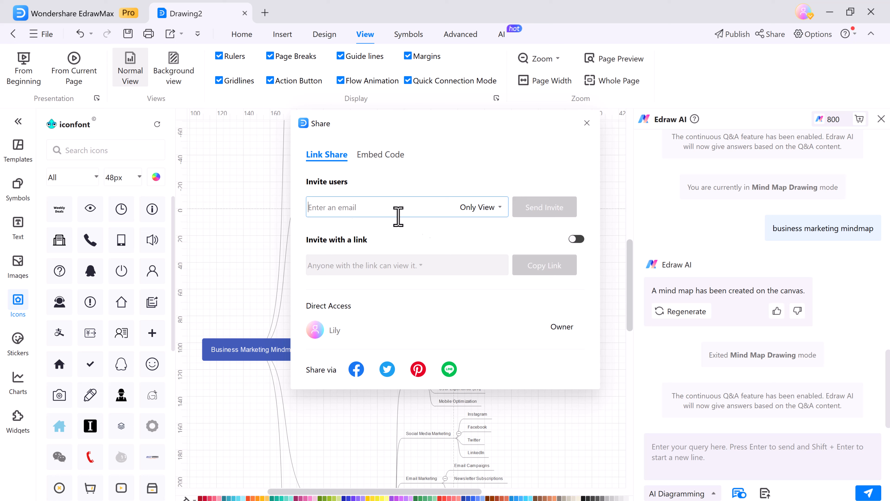
click(576, 238)
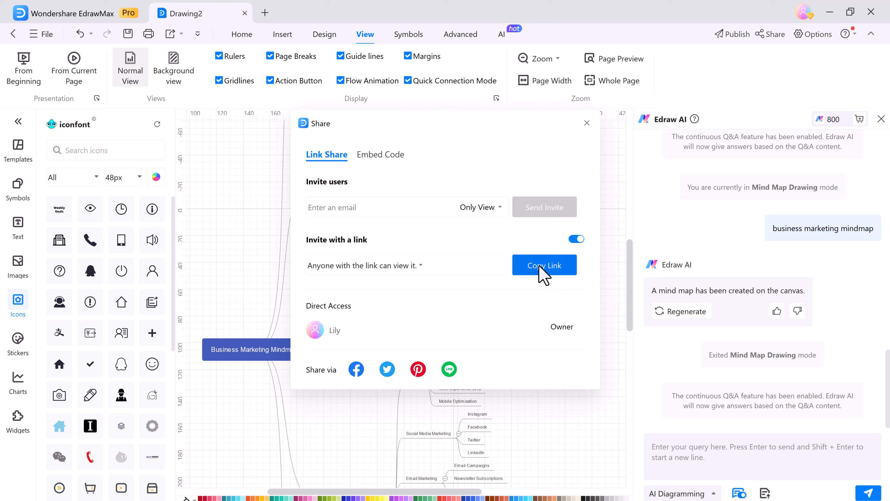
click(496, 208)
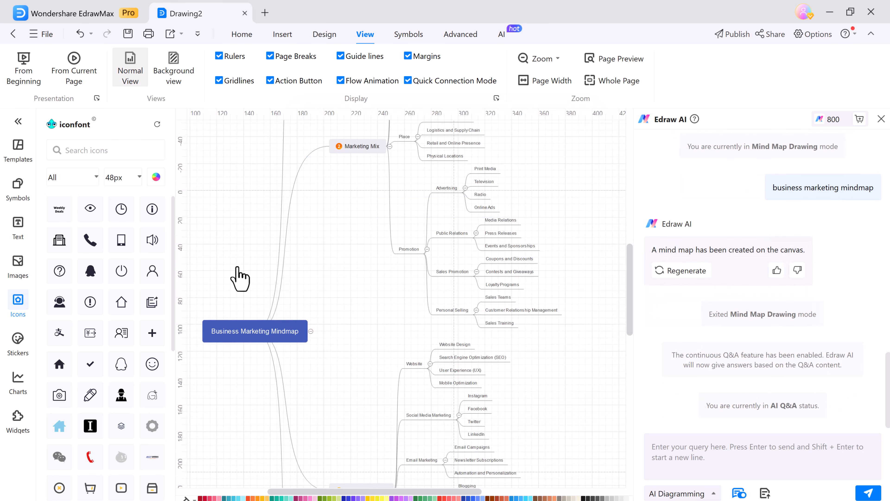
Attach Marketing.docx to the Edraw AI chat, request "Summarize my document" and read through the answer.
click(765, 493)
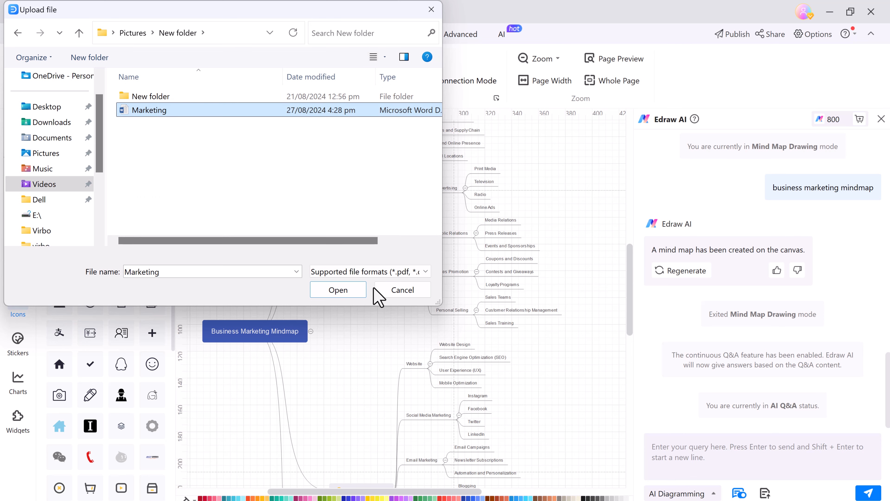
click(349, 291)
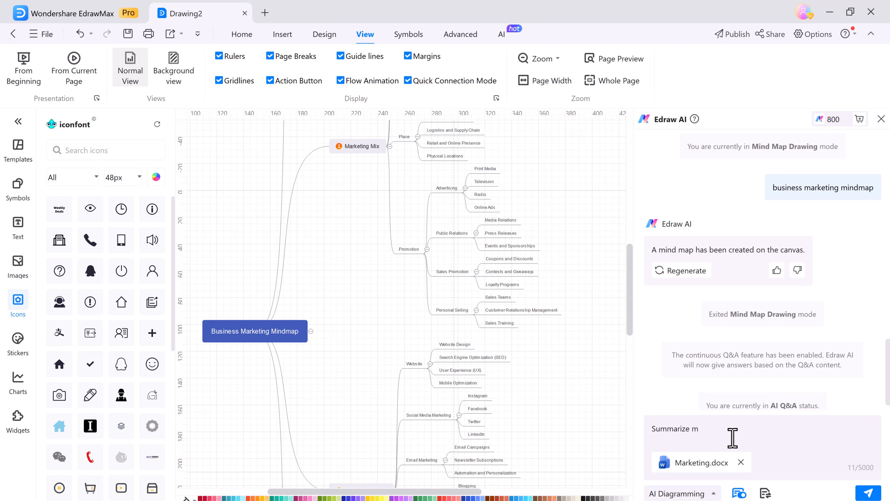
text(Summarize my document)
key(Return)
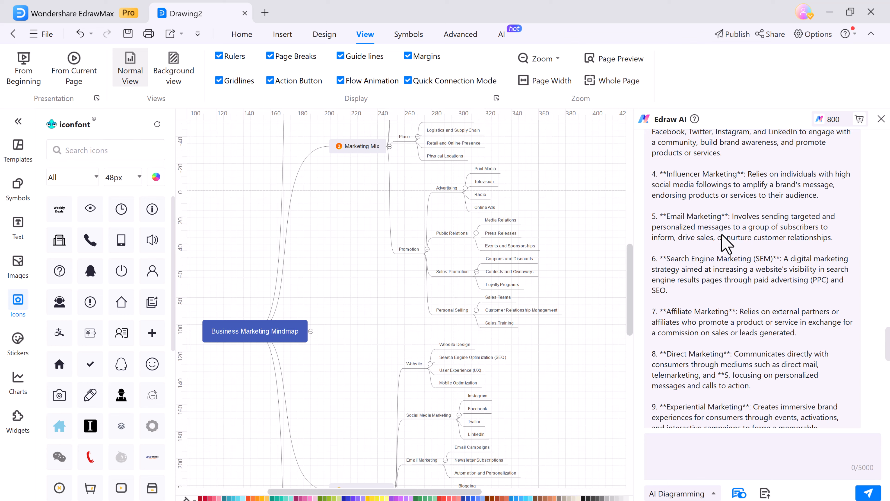
scroll(721, 234, down, 3)
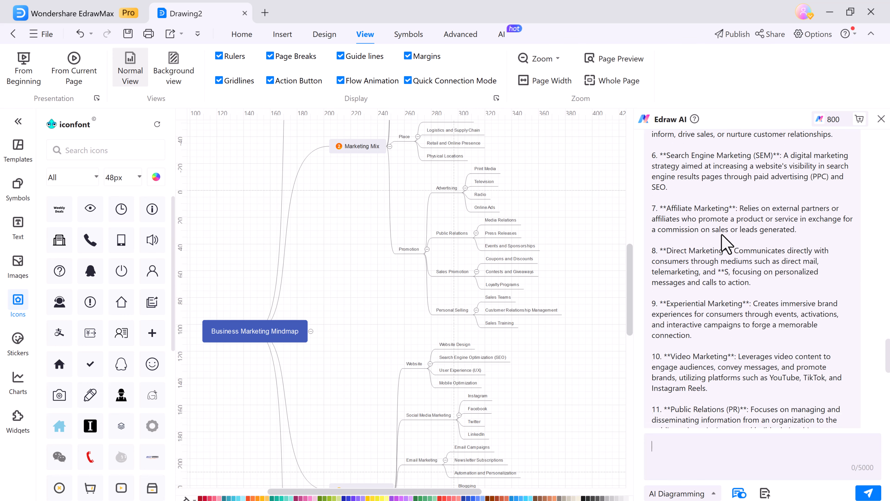
scroll(721, 234, up, 3)
Display the AI diagramming, analysis and smart tools.
click(502, 35)
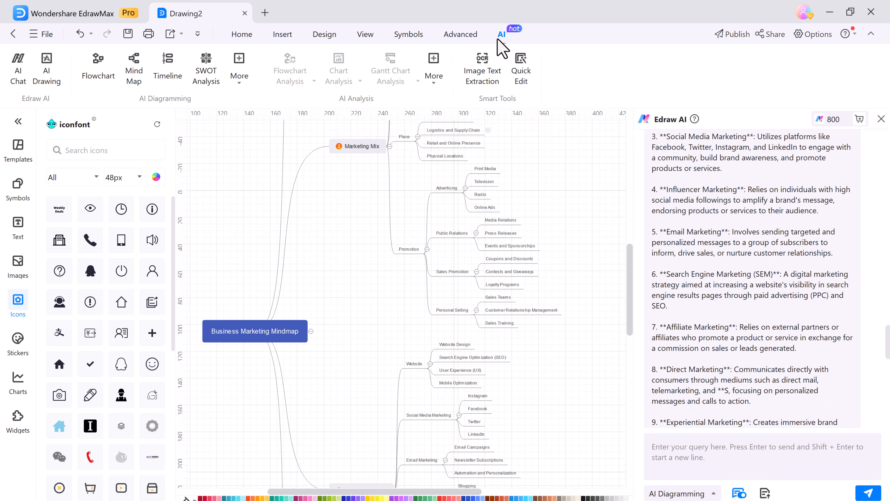